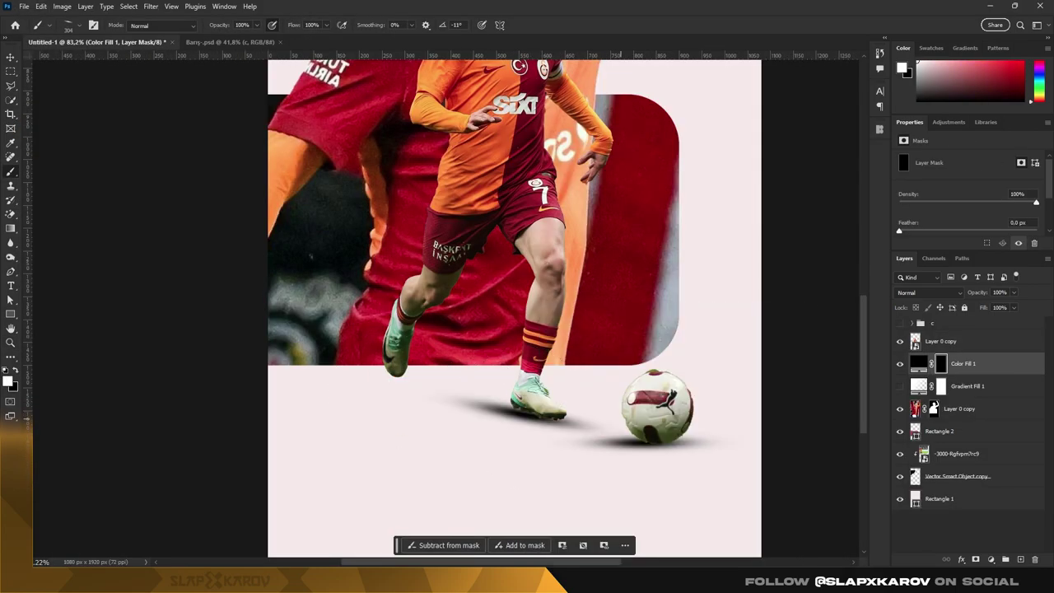
- Pick a soft brush for painting the ball's shadow on the floor
right_click(413, 308)
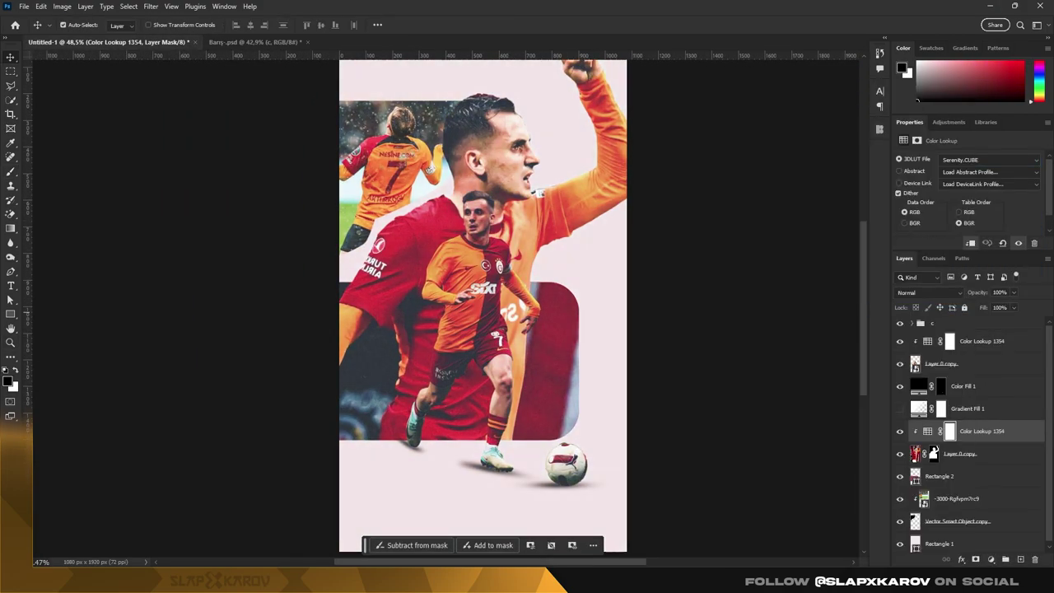
- Sharpen the player photo with the Camera Raw Filter at Sharpening 111
key(ctrl+shift+a)
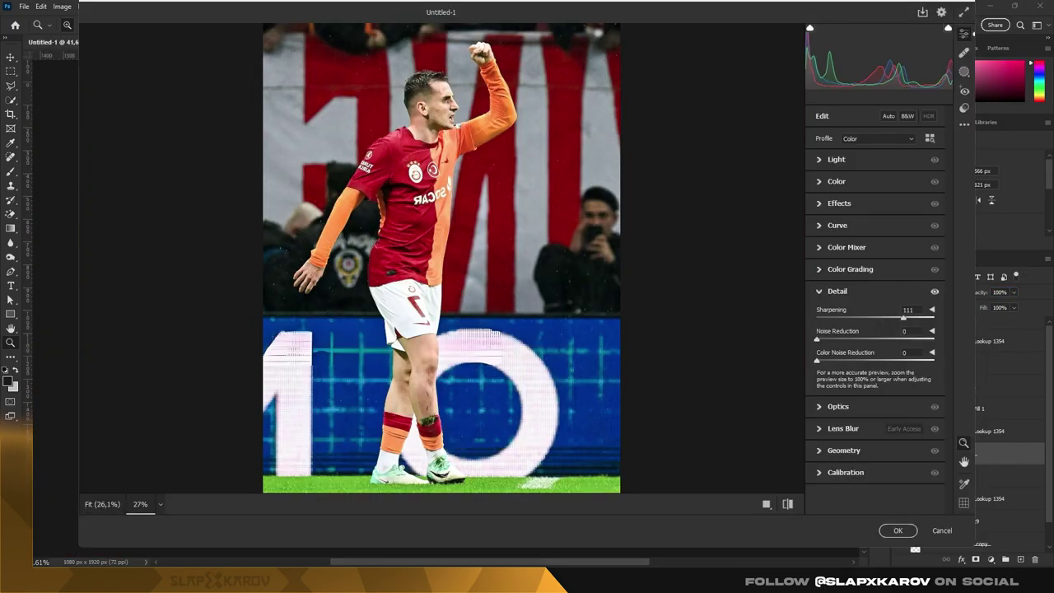
click(898, 530)
scroll(444, 248, up, 5)
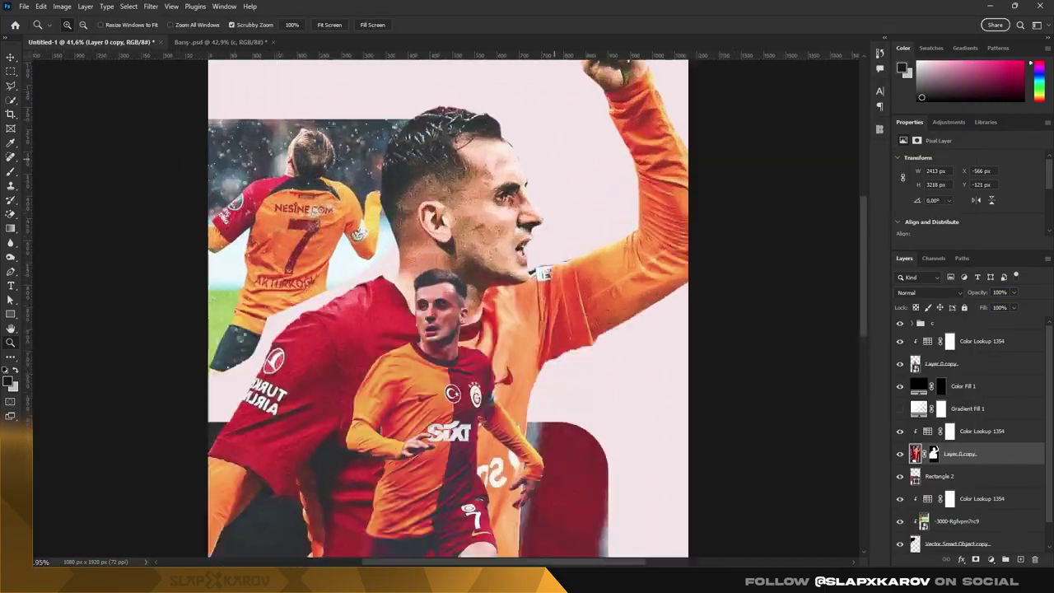
key(ctrl+0)
- Add a Photo Filter with a custom colour, then a Black & White adjustment layer
click(991, 559)
click(989, 484)
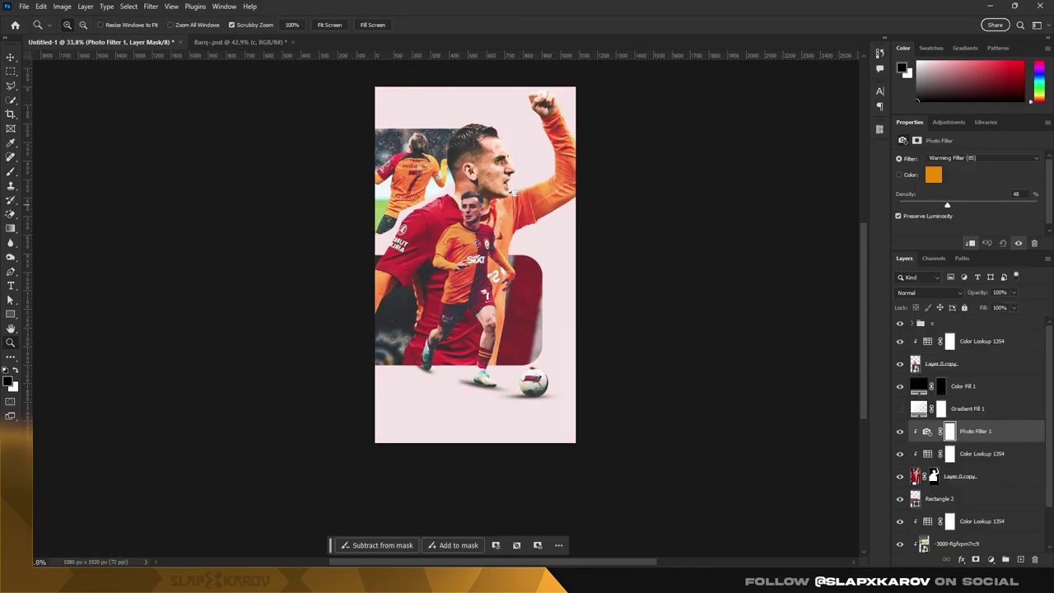
click(936, 176)
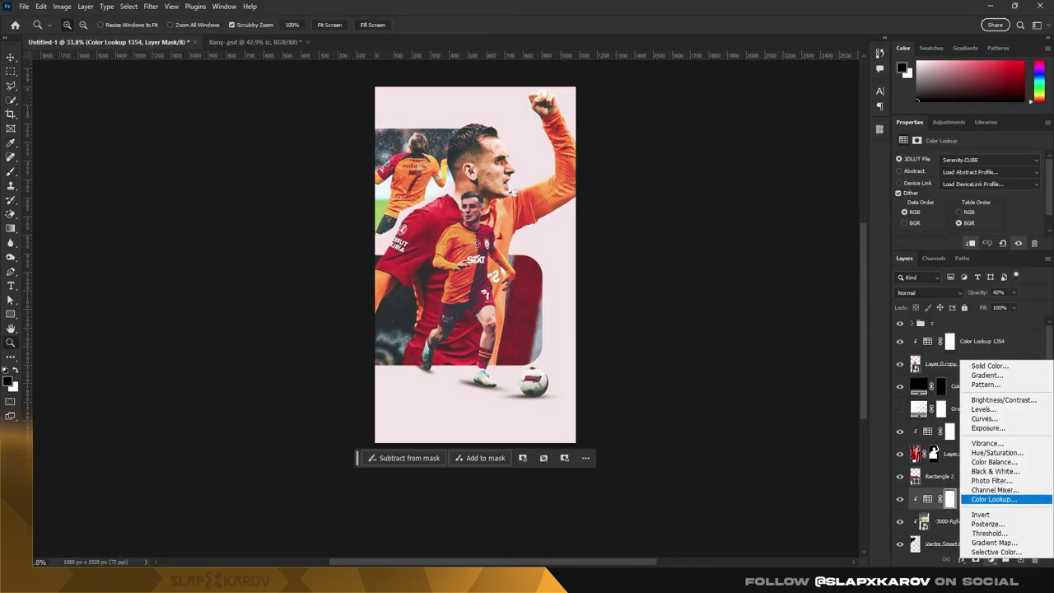
click(995, 471)
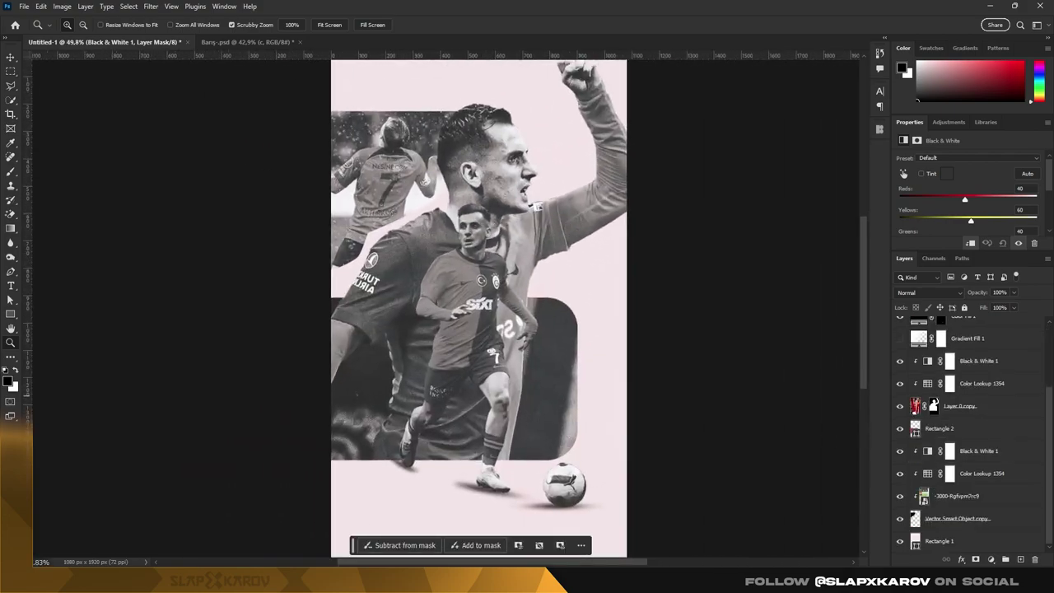
- Confirm the filter colour, then zoom in on the front player's torso to check the masking
key(Return)
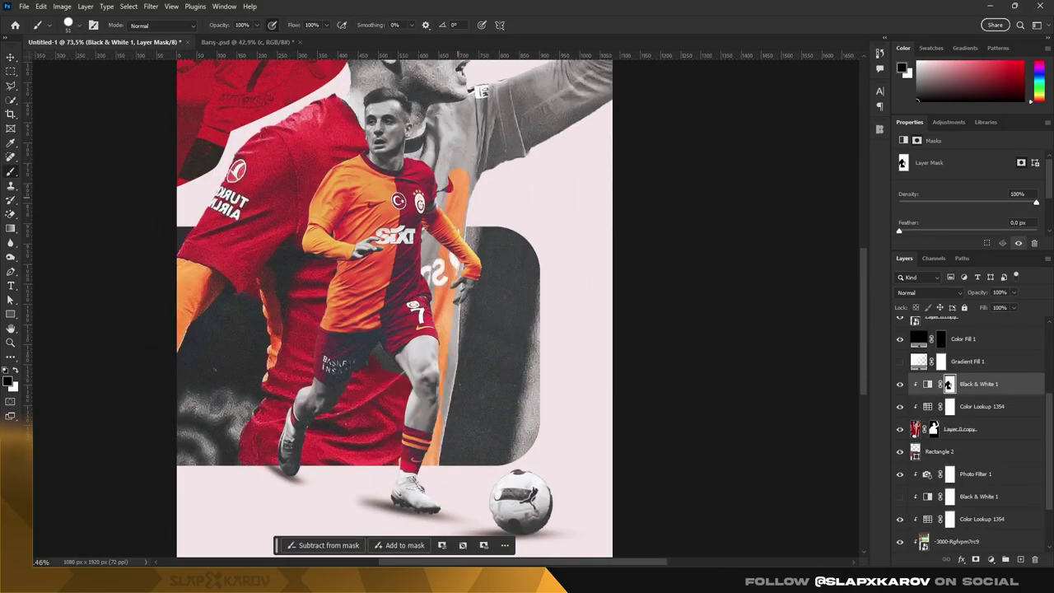
scroll(395, 307, up, 2)
key(z)
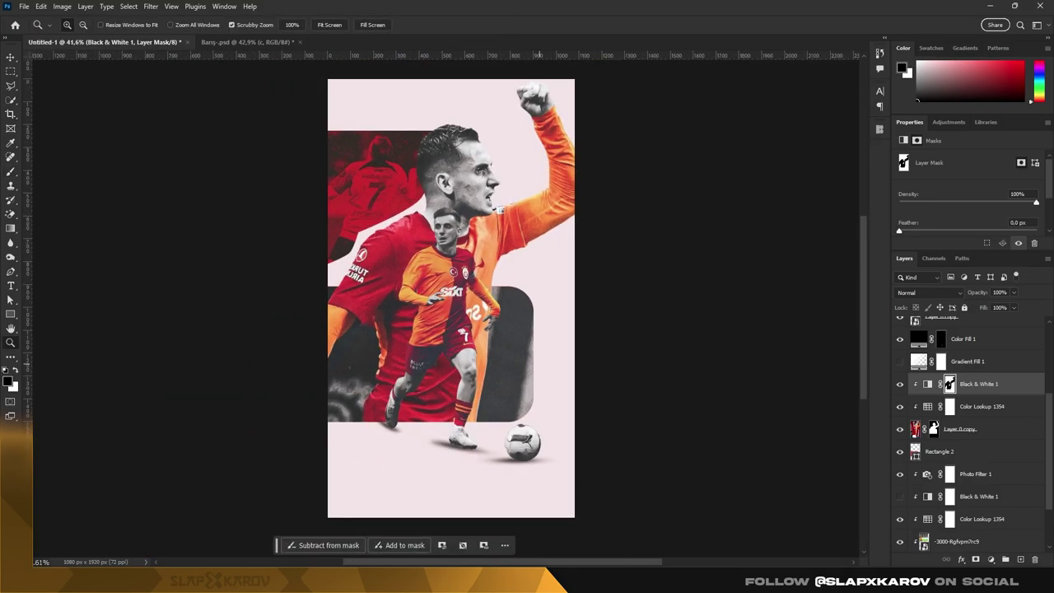
drag(508, 297, 560, 297)
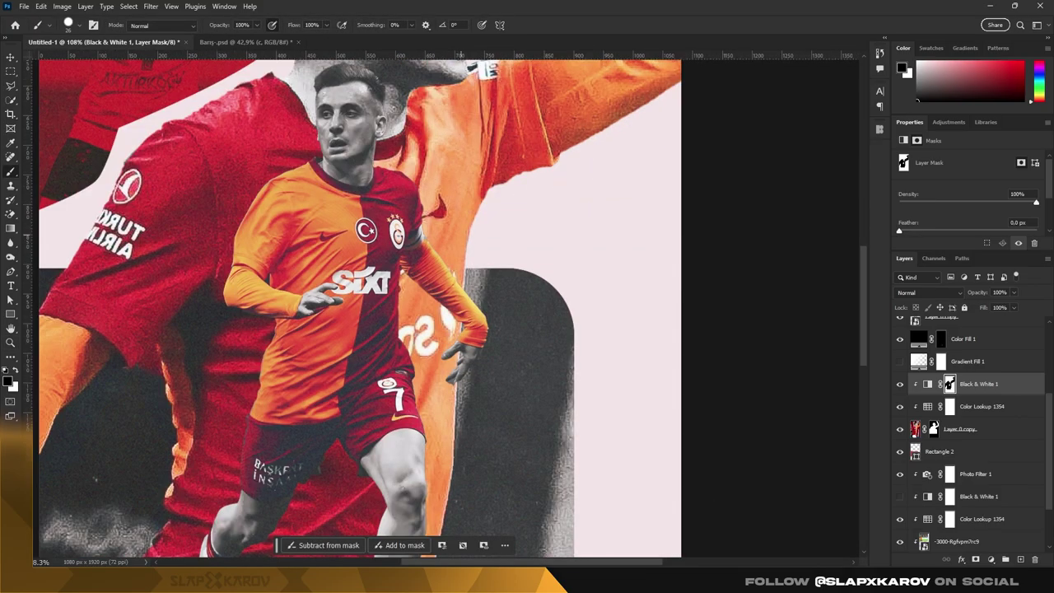
key(z)
drag(427, 404, 465, 403)
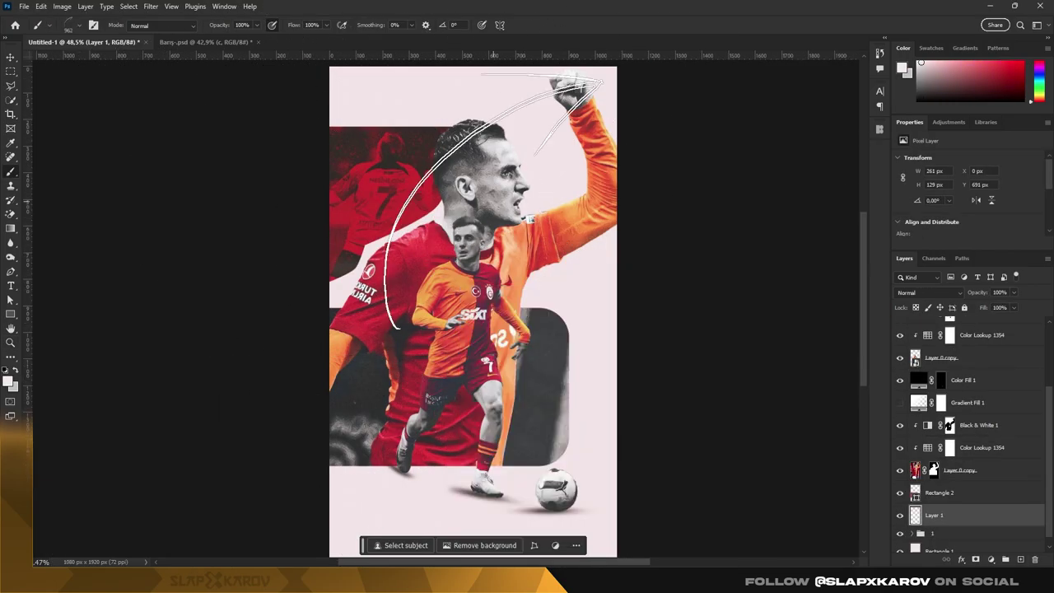
- Spray white haze along the top-left diagonal edge with a large spray brush
right_click(499, 266)
right_click(418, 238)
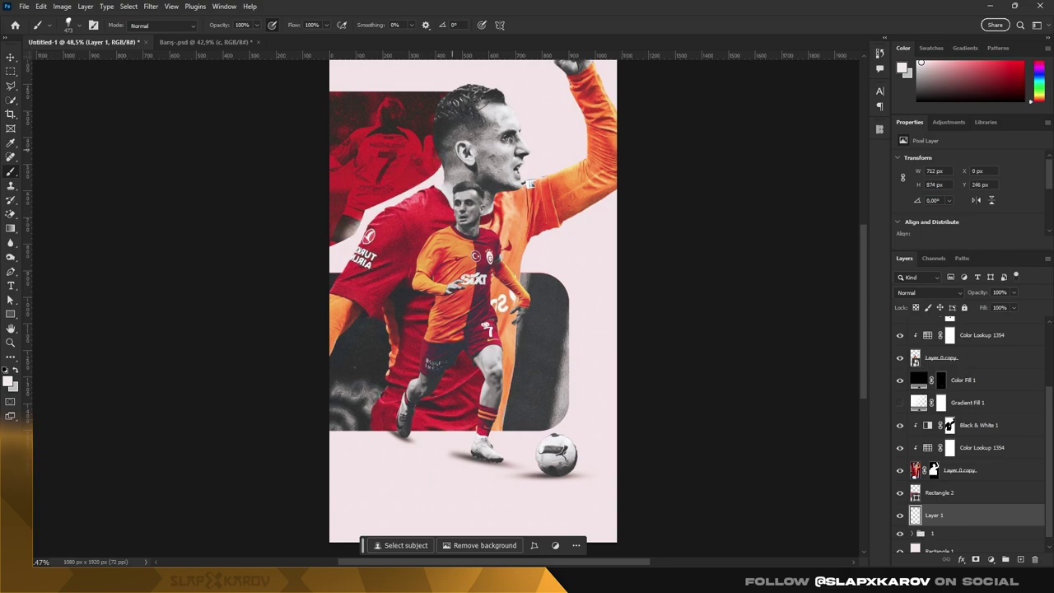
key(Return)
drag(437, 169, 341, 239)
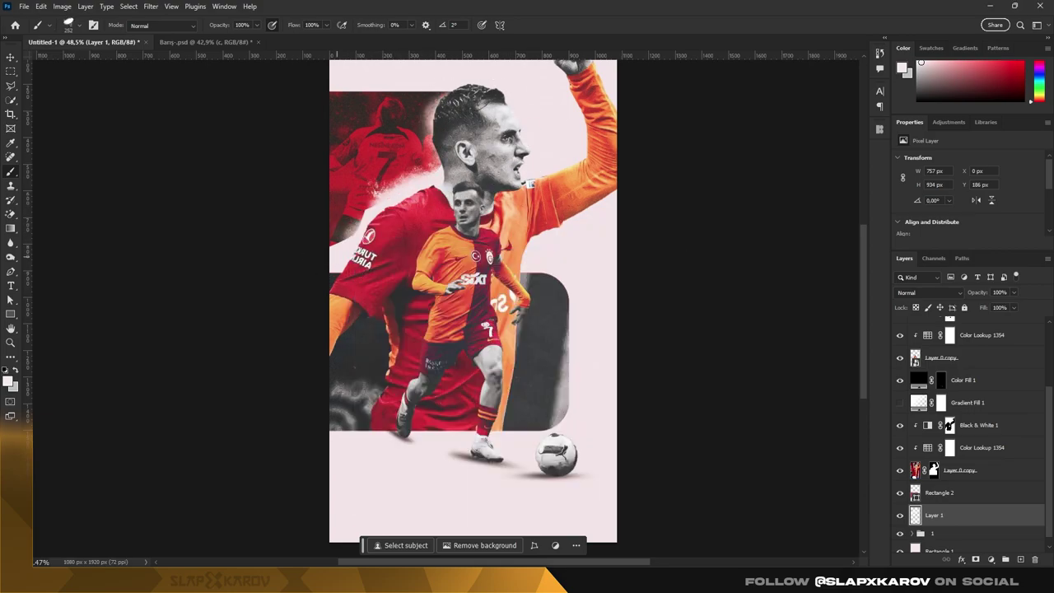
- Add another haze layer and set the spray brush to about 261 px
right_click(517, 216)
key(Return)
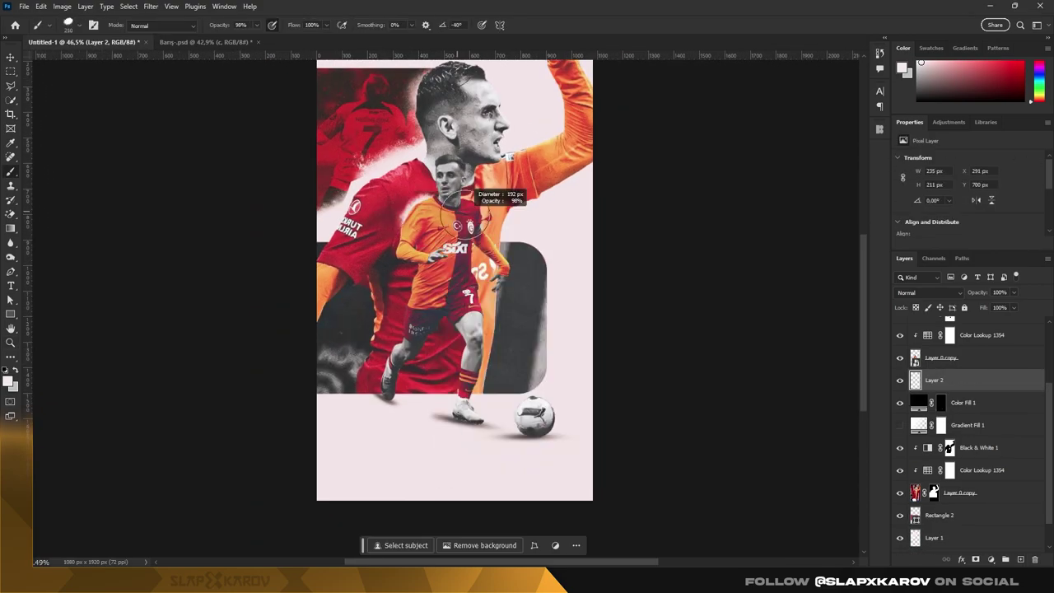
right_click(430, 272)
key(Return)
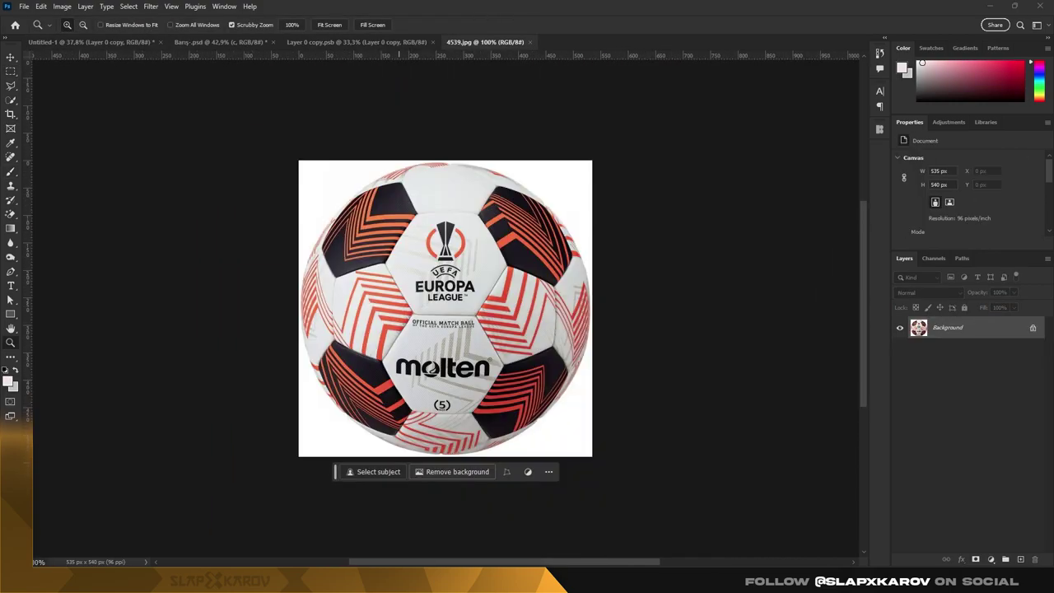
- Enlarge the Europa League ball beside the front player's foot
scroll(568, 434, up, 5)
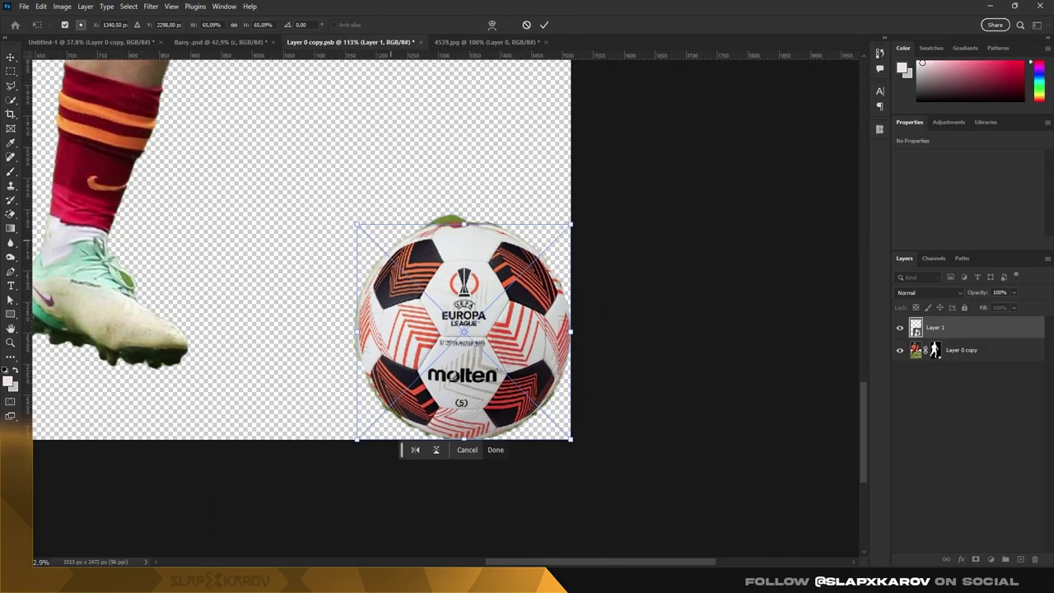
drag(354, 224, 349, 216)
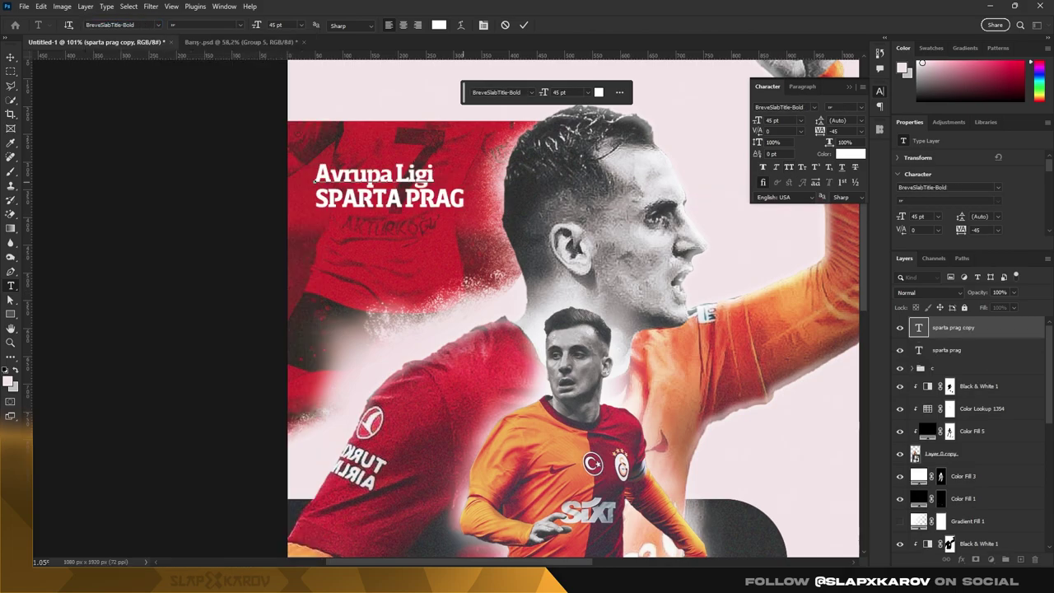
- Step through the font list to try a different title font
key(Down)
key(Down)
key(Down)
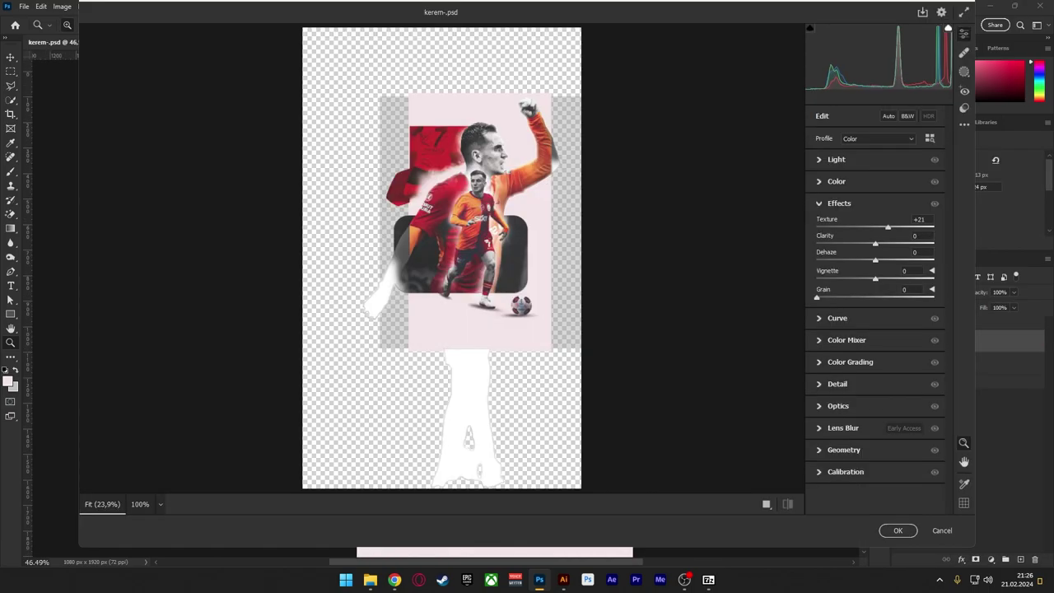
- Preview the poster at 100%, adjust Clarity, and apply the Camera Raw filter
click(502, 195)
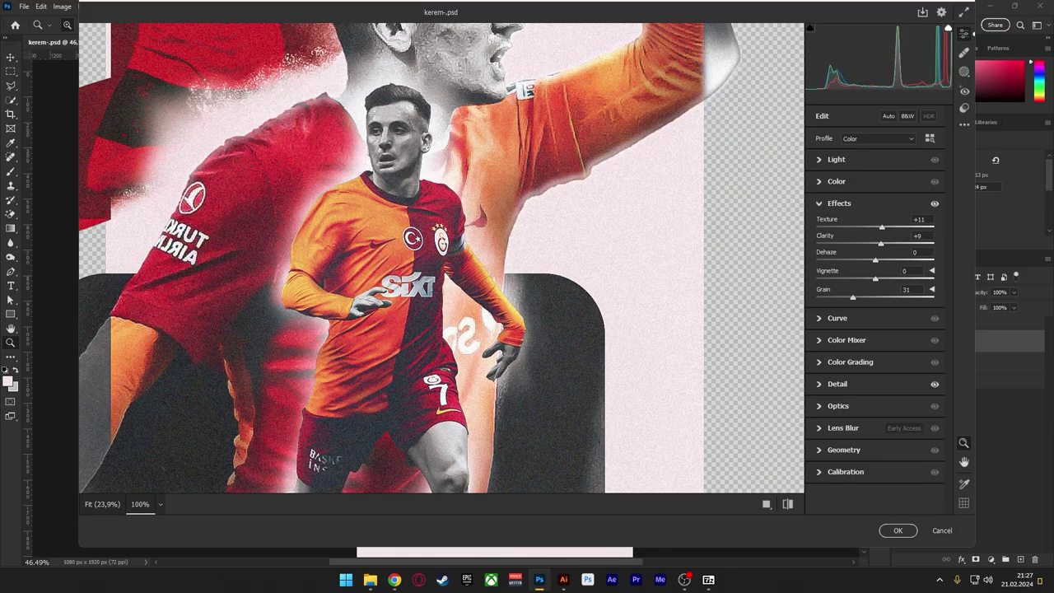
drag(880, 242, 872, 243)
key(Return)
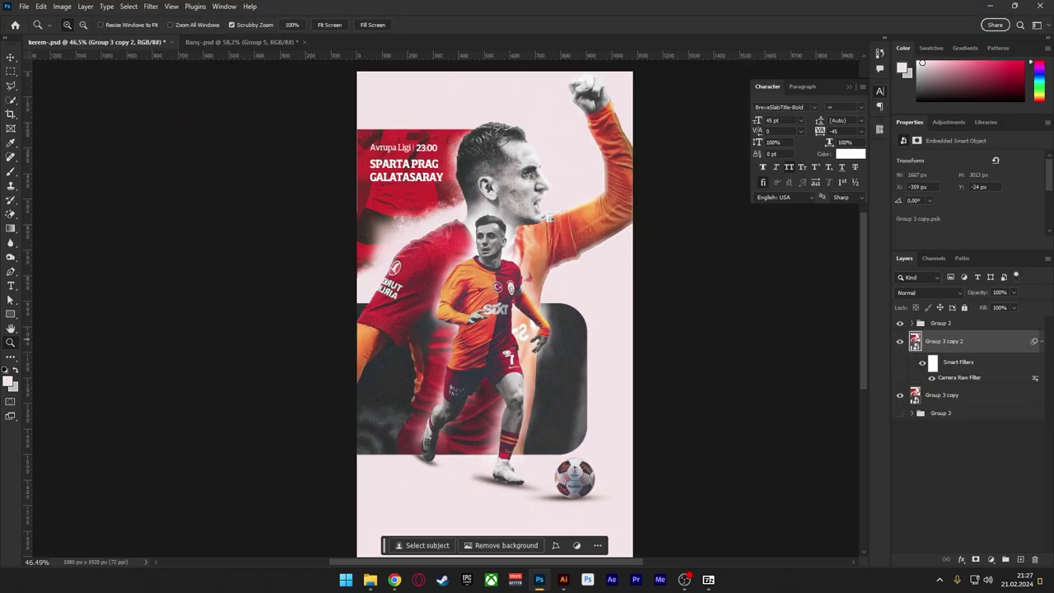
scroll(568, 305, up, 3)
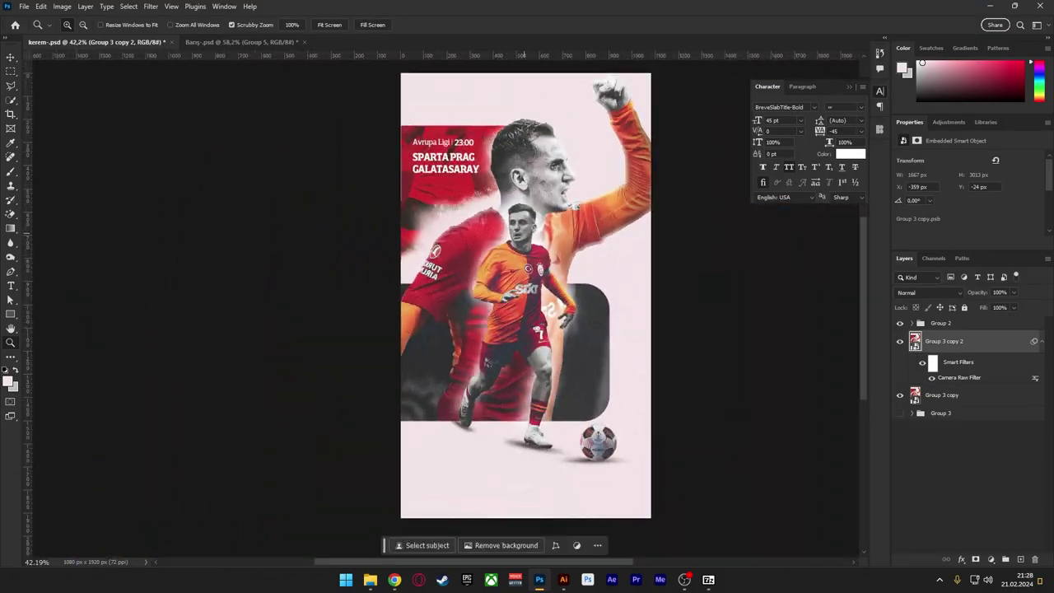